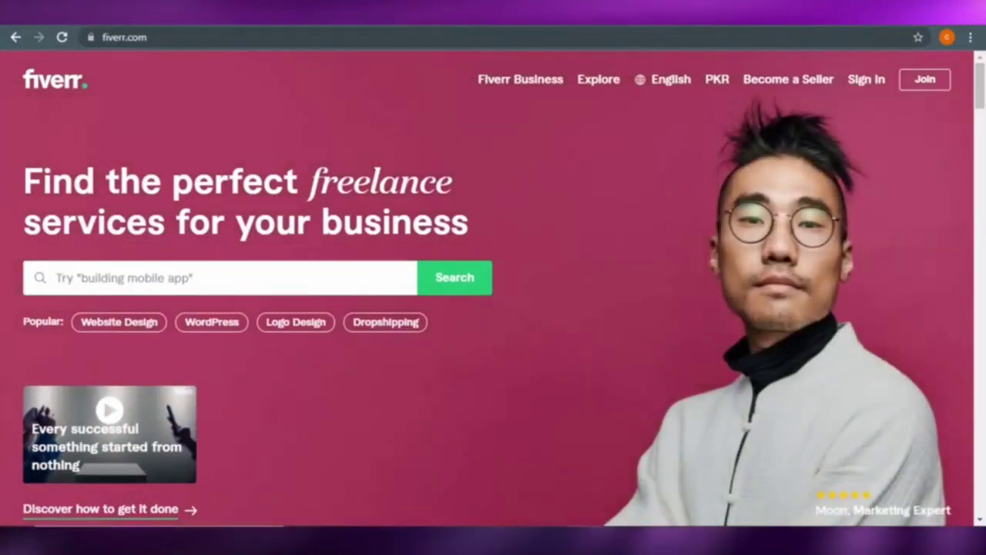
- Look through the Fiverr home page, its popular services and the recommended gigs
scroll(492, 309, "down", 8)
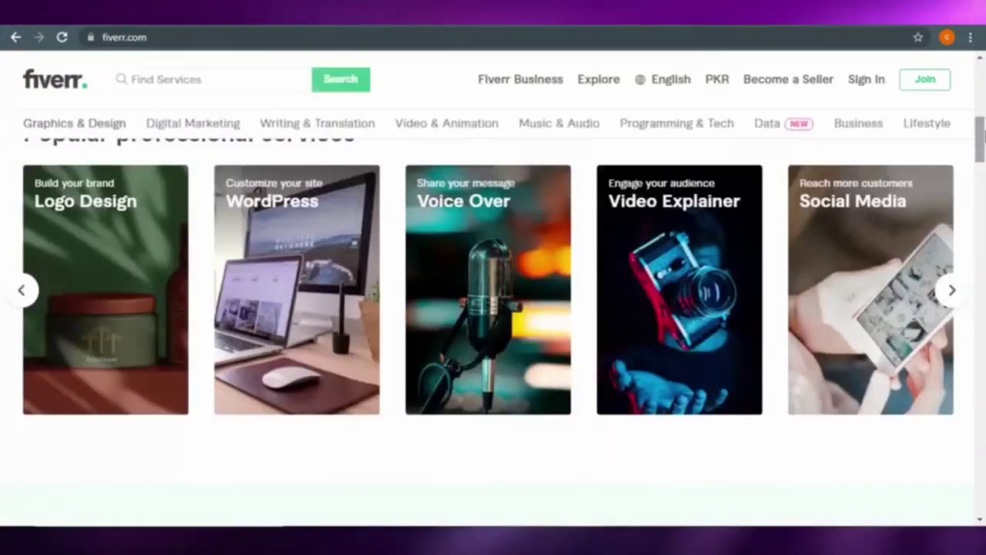
scroll(493, 308, "up", 6)
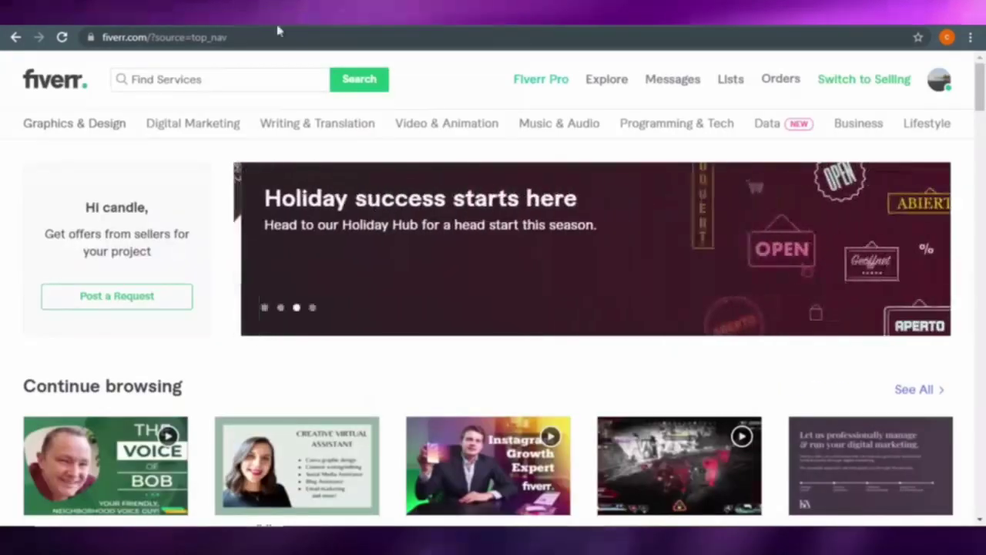
scroll(981, 88, "down", 10)
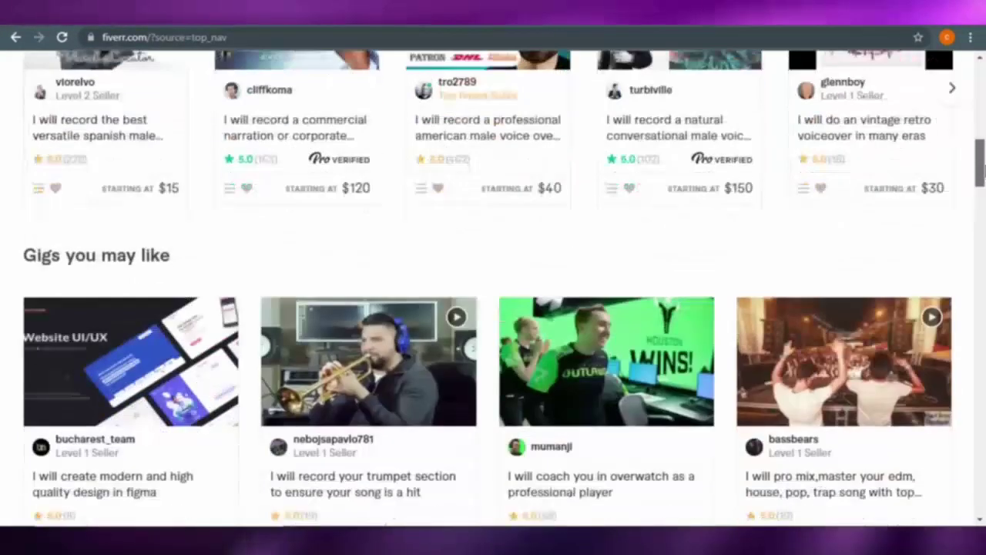
scroll(980, 116, "up", 7)
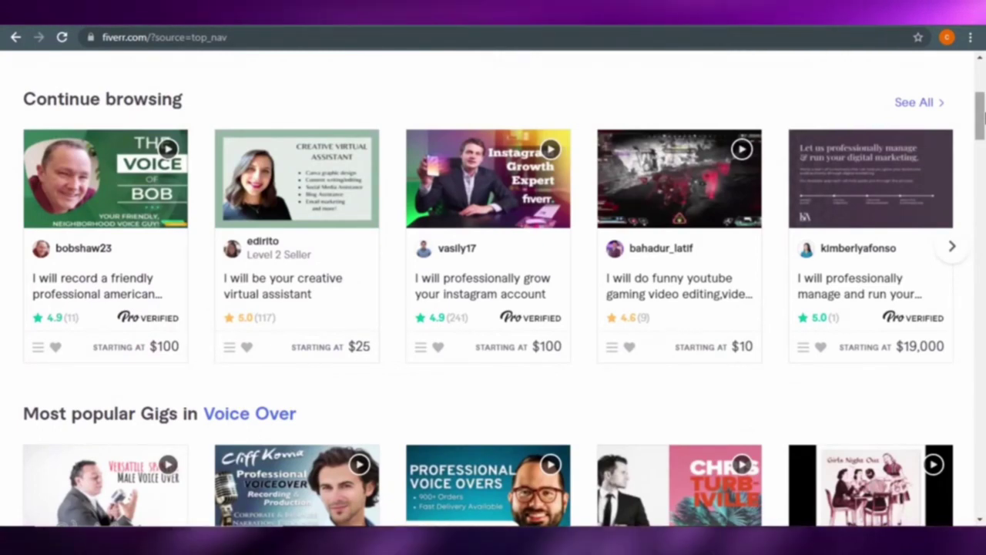
left_click_drag(982, 116, 983, 240)
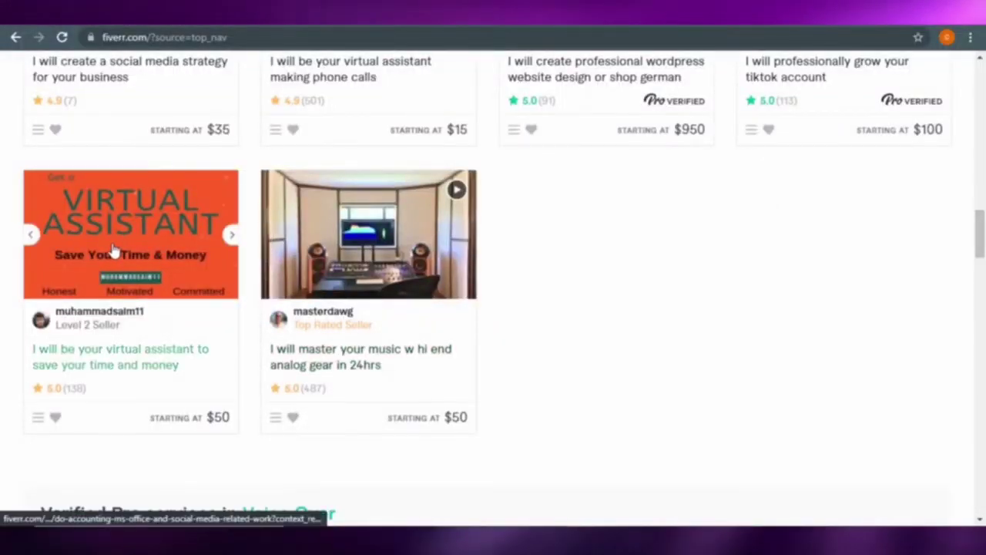
left_click_drag(982, 240, 981, 86)
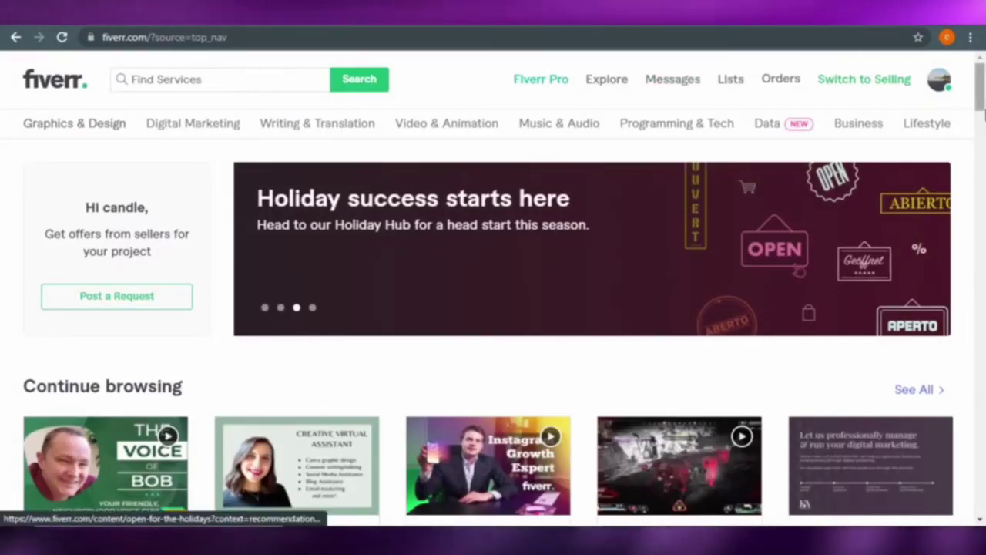
scroll(843, 249, "down", 10)
left_click_drag(980, 147, 981, 245)
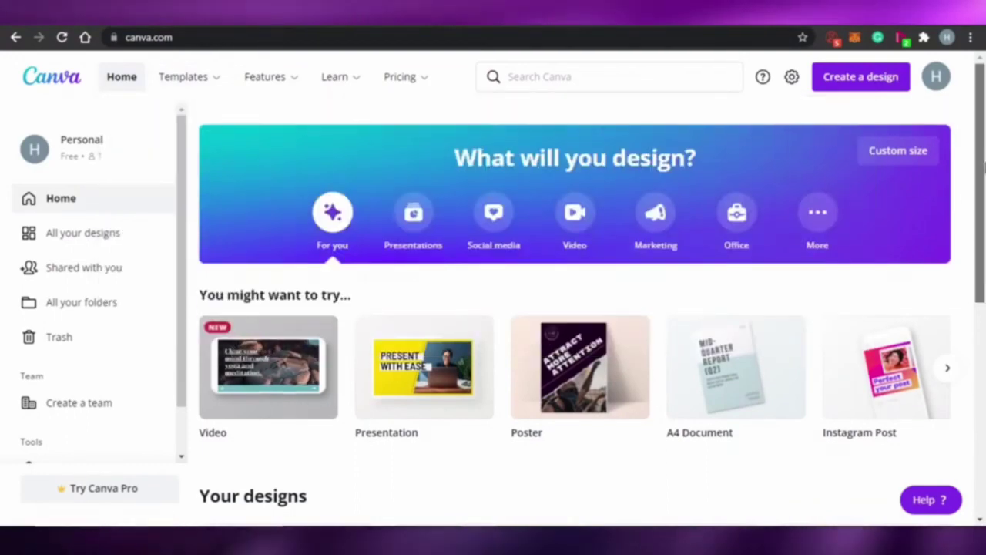
scroll(981, 154, "down", 4)
scroll(981, 124, "up", 3)
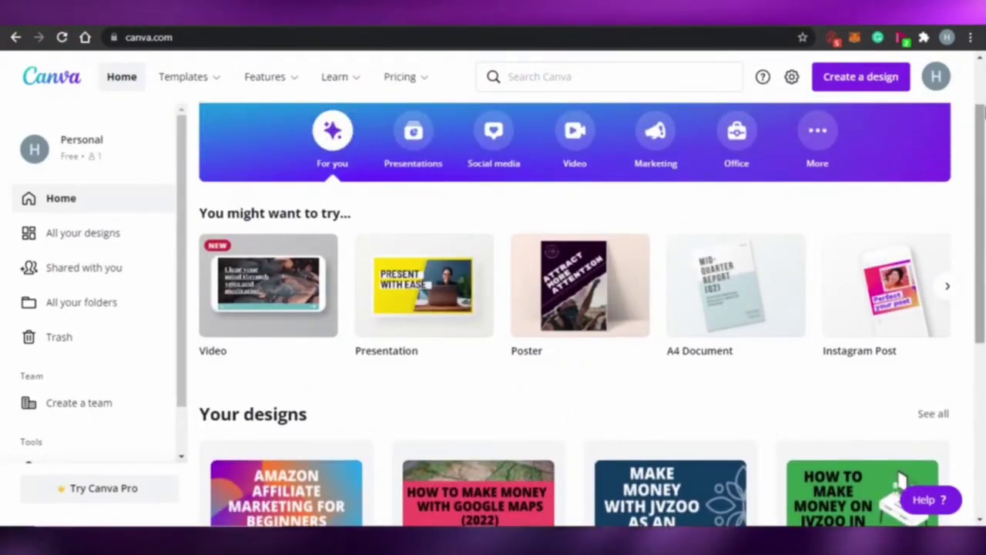
scroll(983, 112, "up", 1)
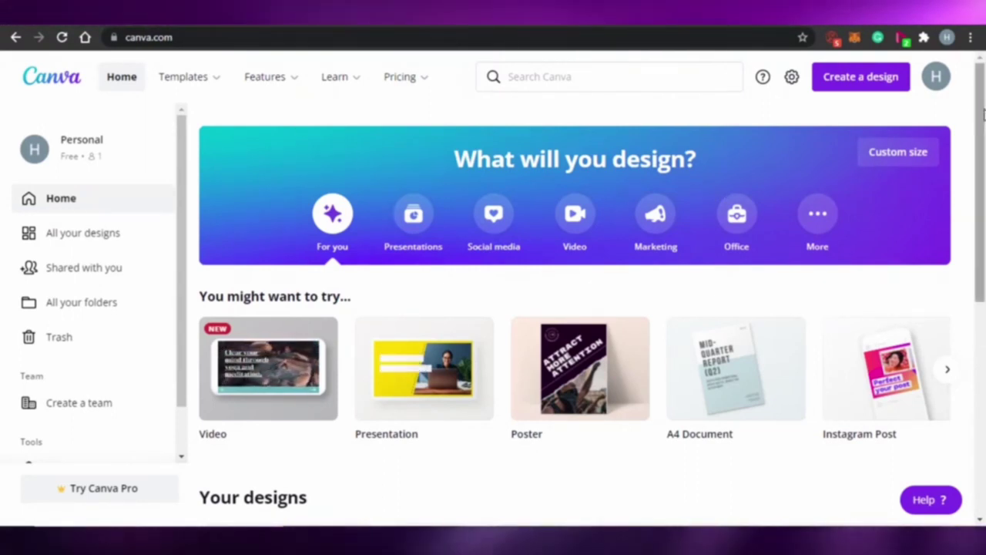
scroll(980, 71, "down", 1)
scroll(981, 71, "up", 1)
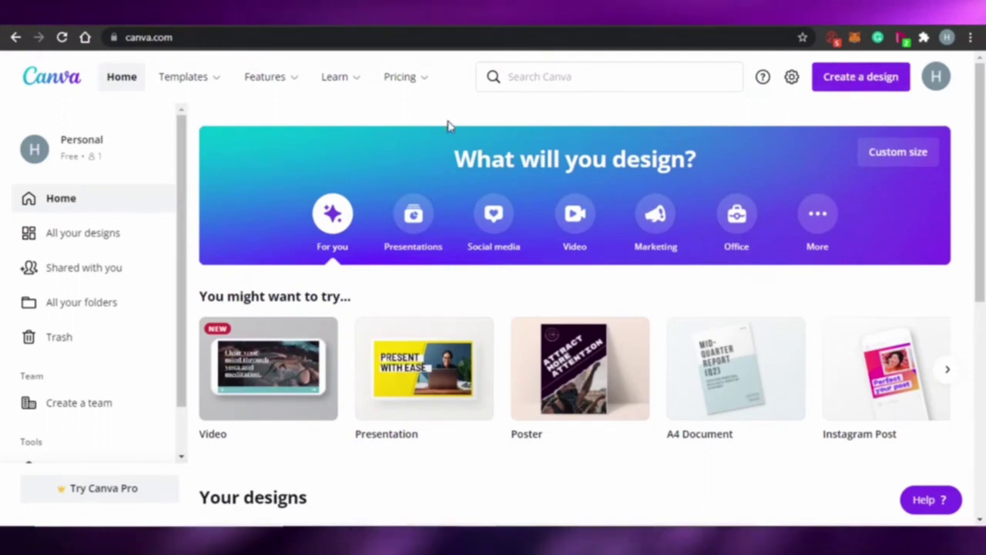
mouse_move(283, 107)
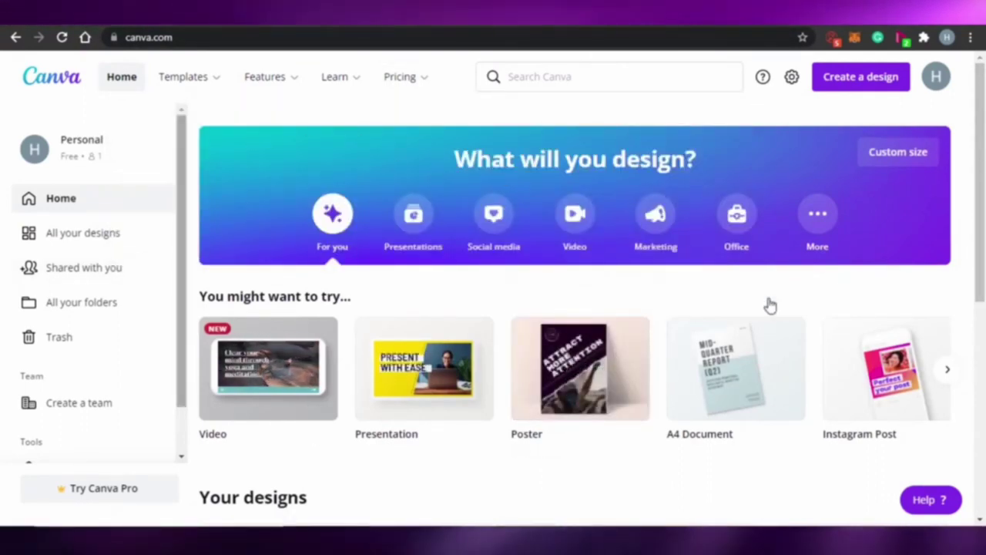
- Browse Canva's suggested design types and create a blank Desktop Wallpaper design of 1920 × 1080 px
scroll(491, 222, "down", 1)
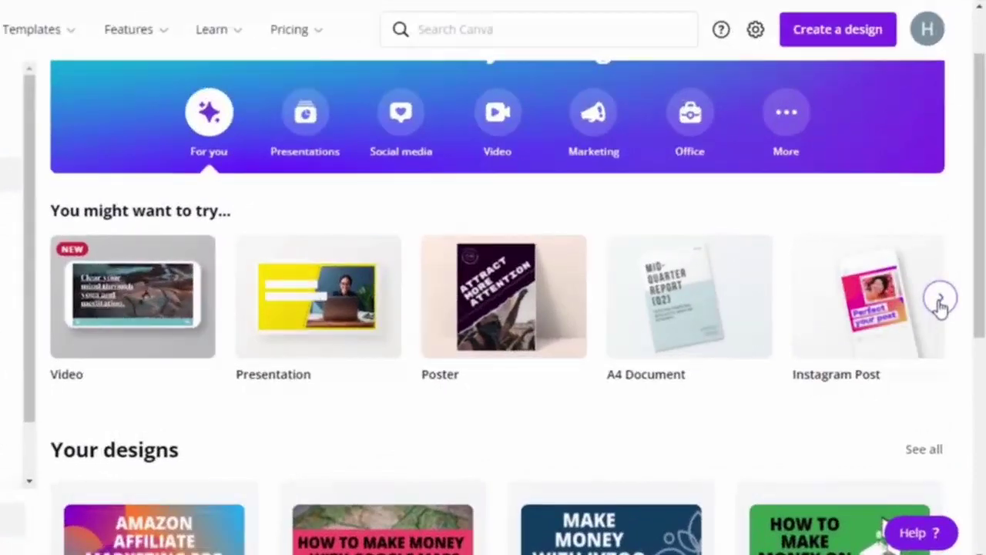
left_click(941, 302)
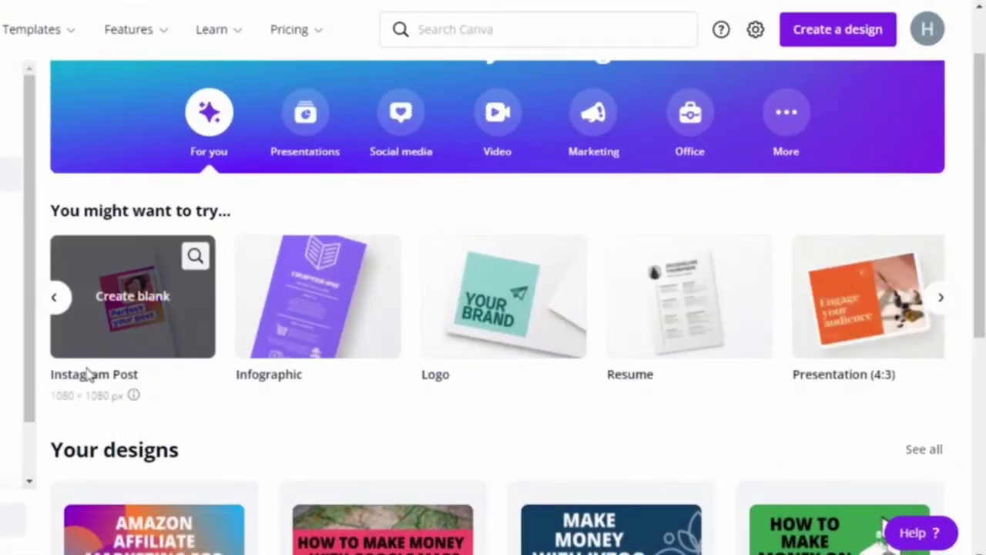
left_click(938, 300)
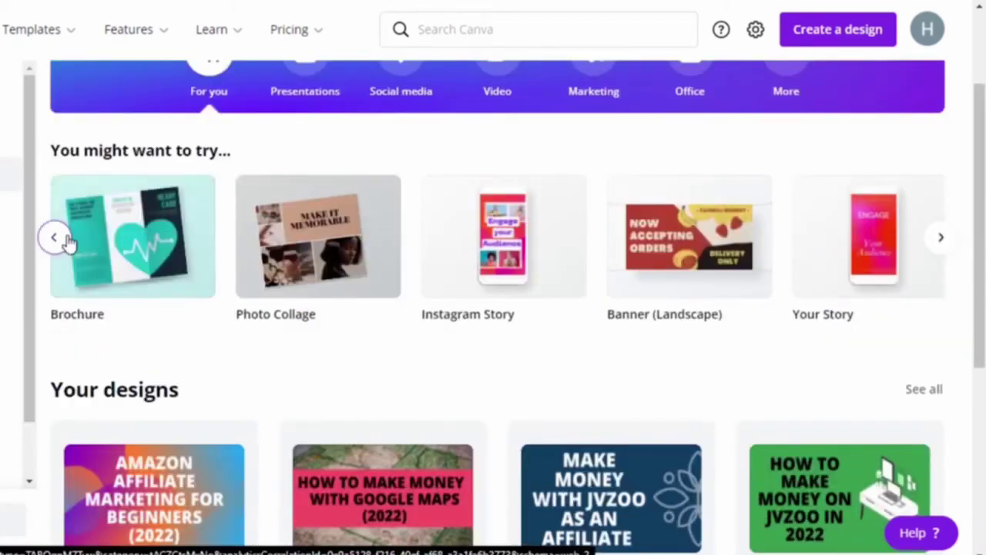
left_click(60, 240)
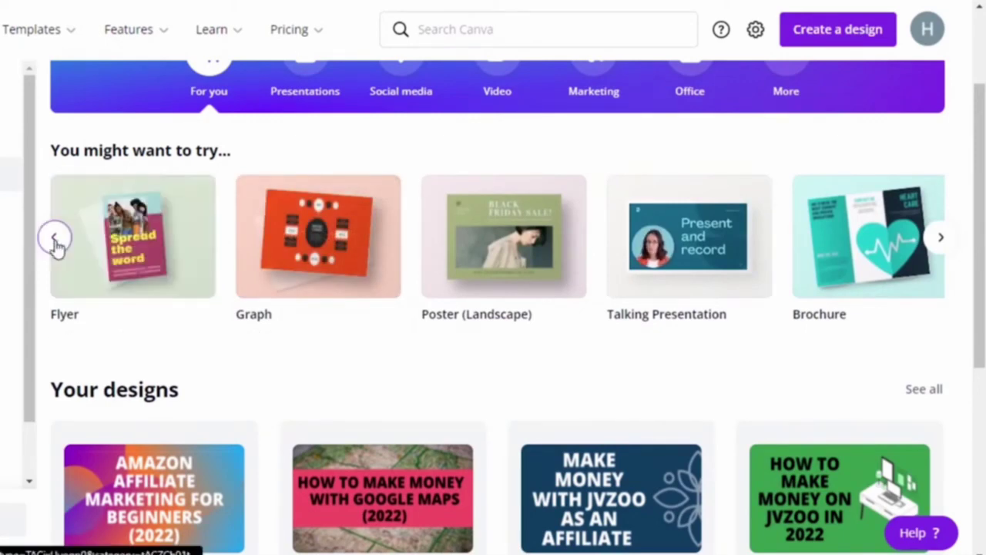
left_click(56, 239)
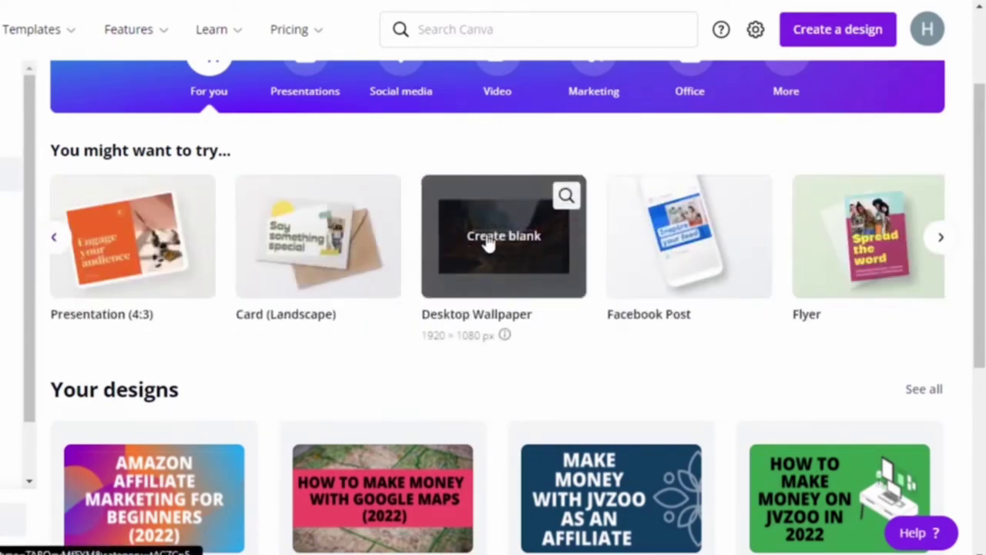
left_click(487, 239)
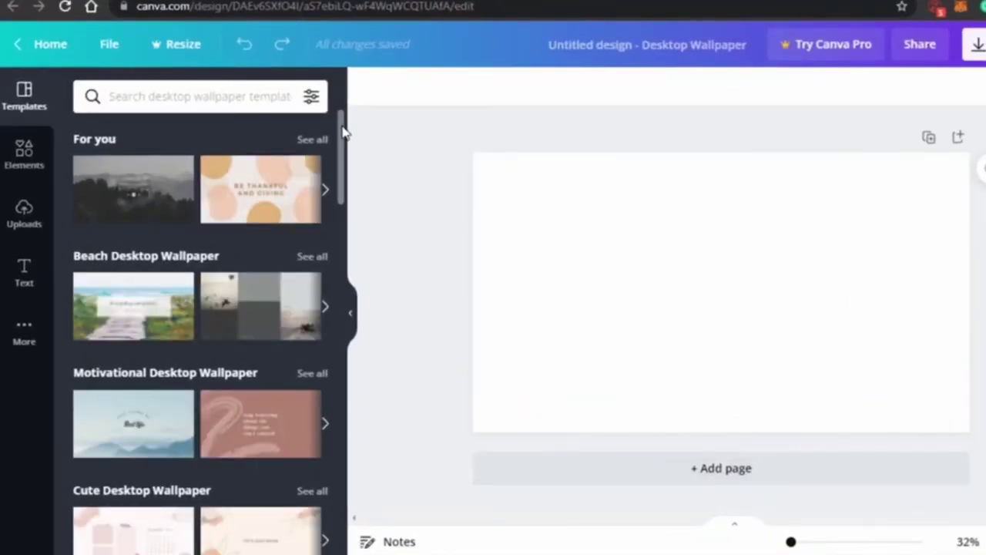
- Try red as the blank page's background colour, and settle on purple from the default colours
left_click_drag(345, 133, 328, 61)
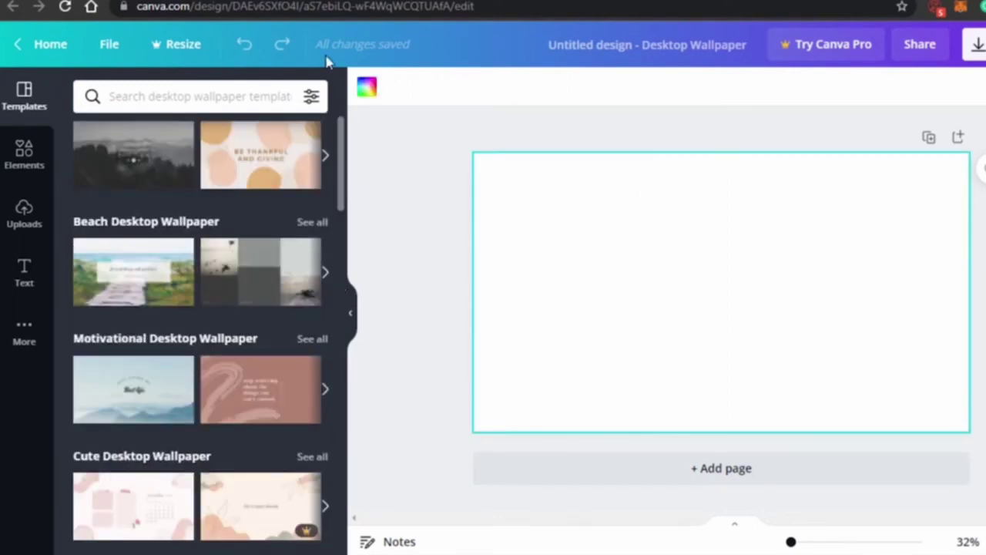
left_click(368, 89)
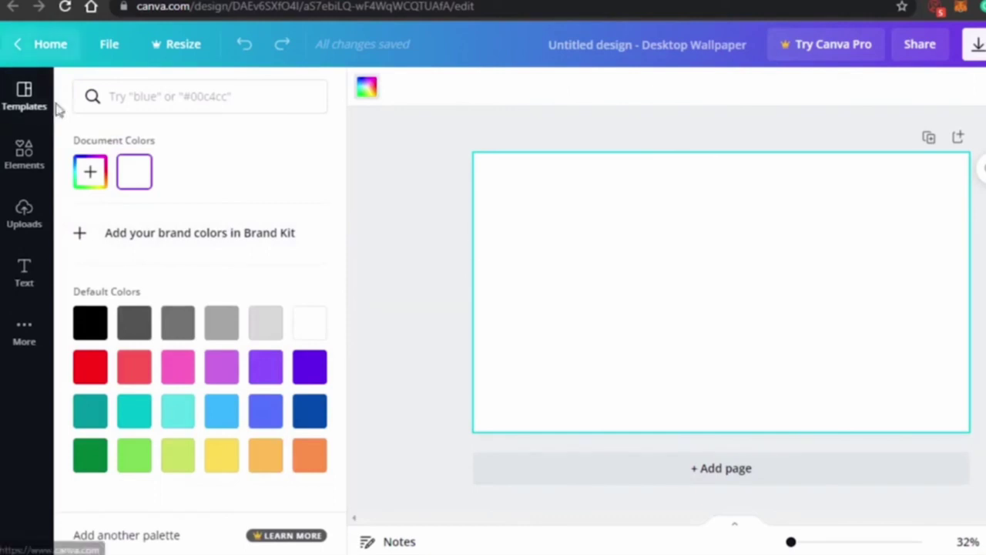
left_click(93, 369)
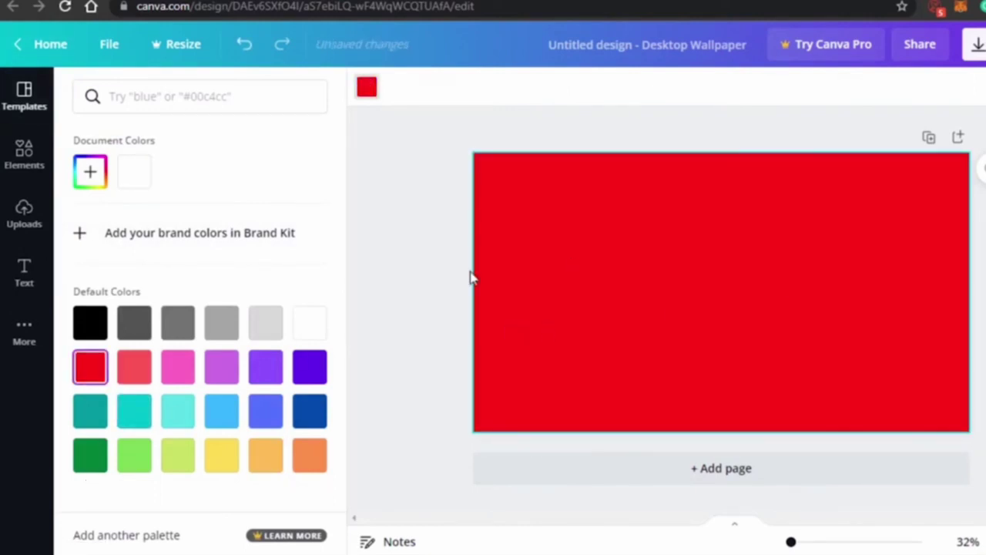
left_click(266, 368)
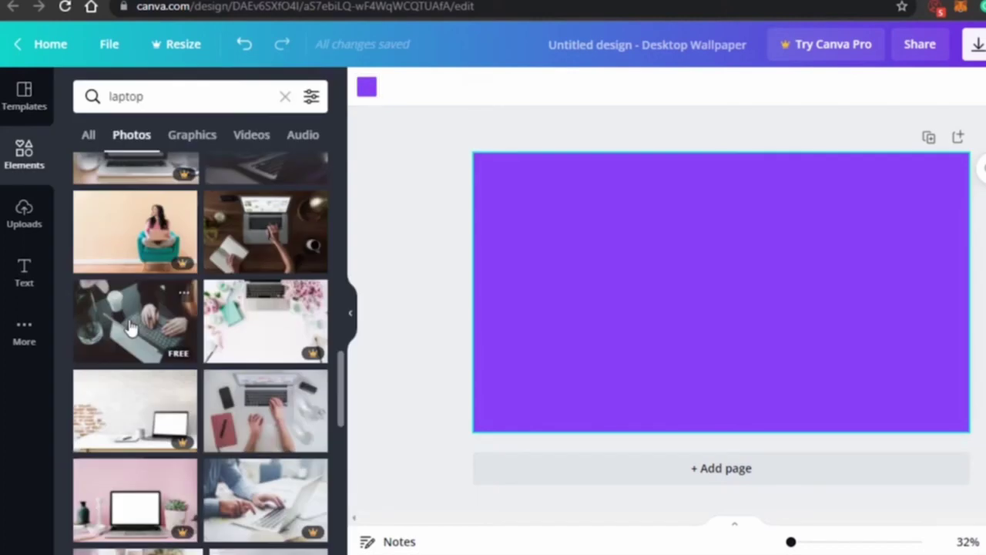
- Add the free photo of hands on a laptop with a coffee cup and enlarge it to cover the whole page
left_click(131, 328)
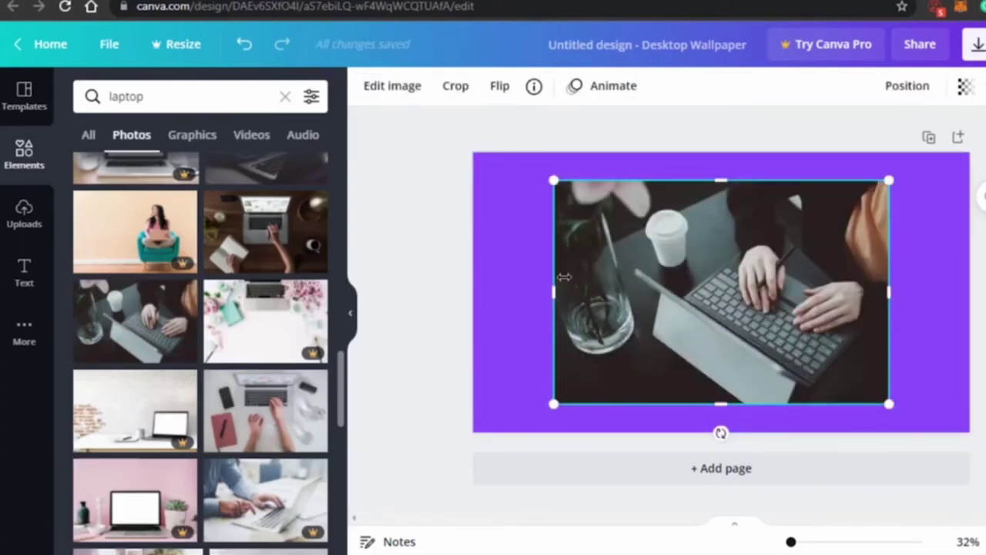
left_click_drag(544, 297, 467, 299)
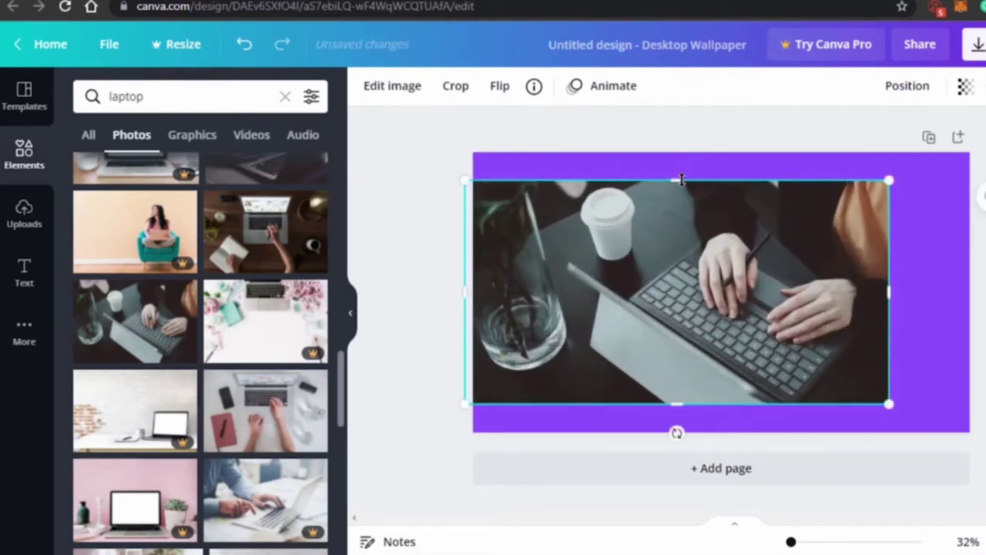
left_click_drag(681, 150, 679, 136)
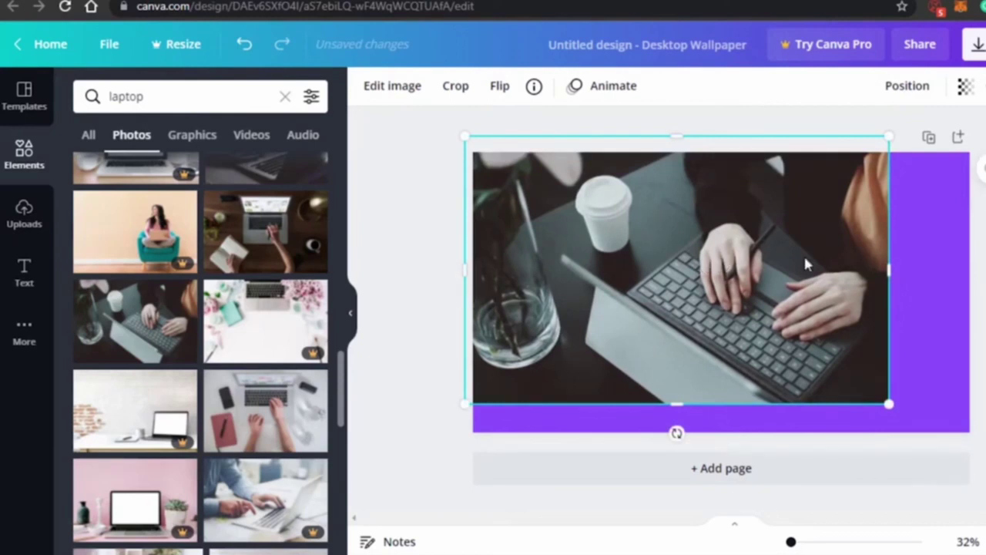
left_click_drag(892, 268, 977, 270)
left_click_drag(704, 409, 707, 451)
left_click_drag(737, 322, 739, 332)
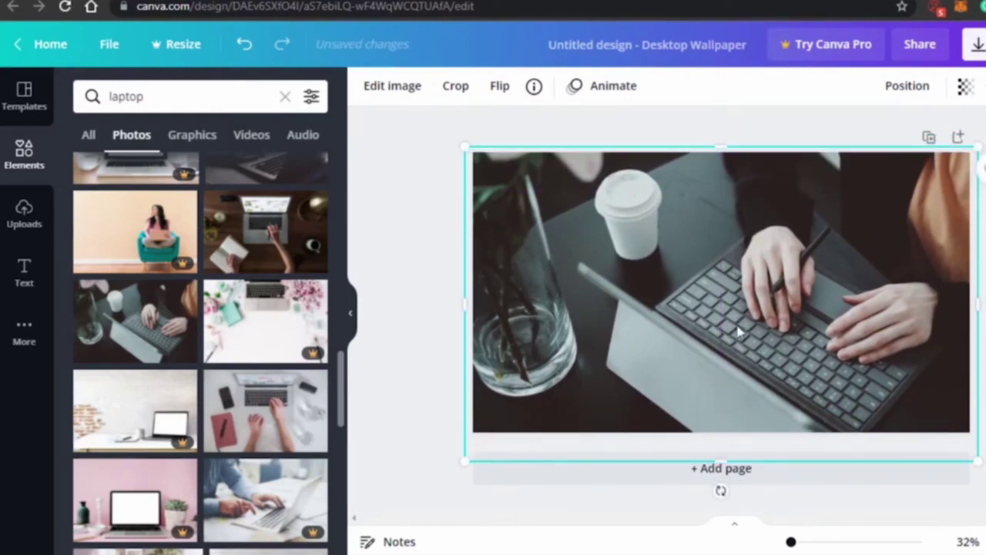
left_click(984, 370)
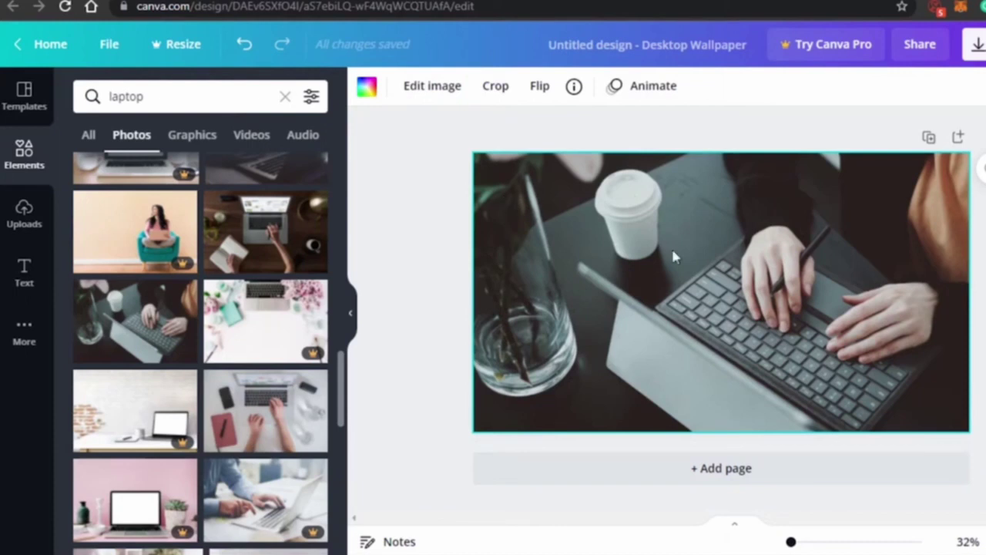
- Set the laptop photo's Blur adjustment to 4
left_click(432, 86)
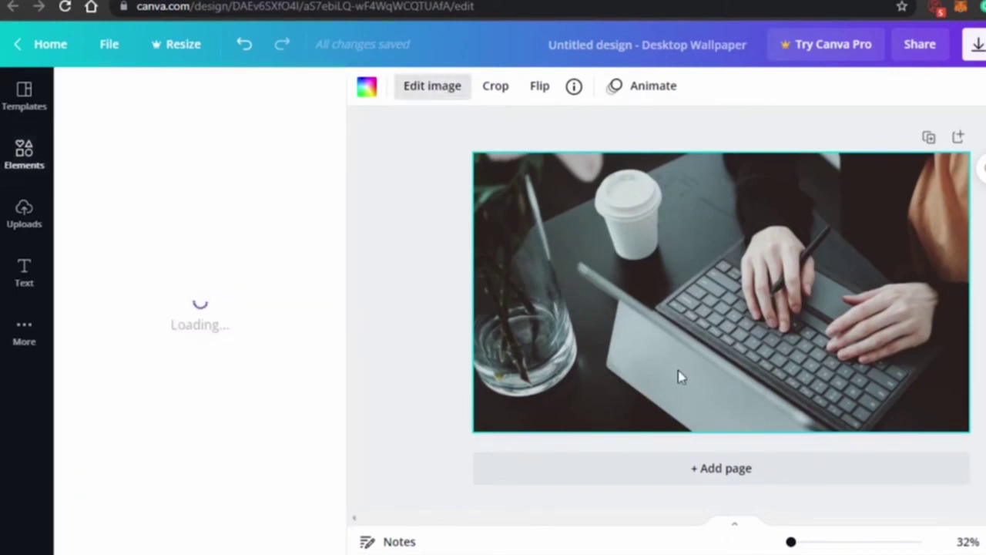
scroll(77, 241, "down", 1)
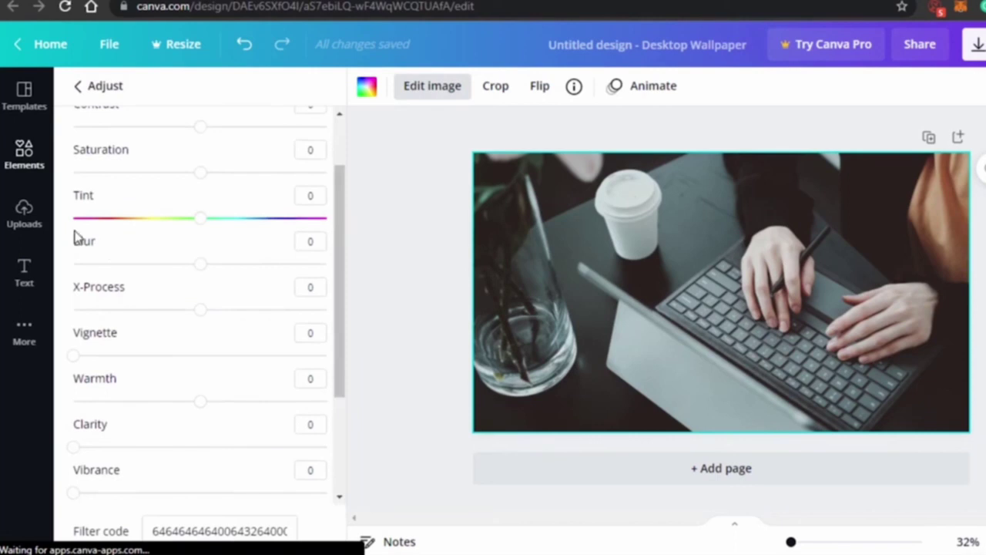
left_click(201, 265)
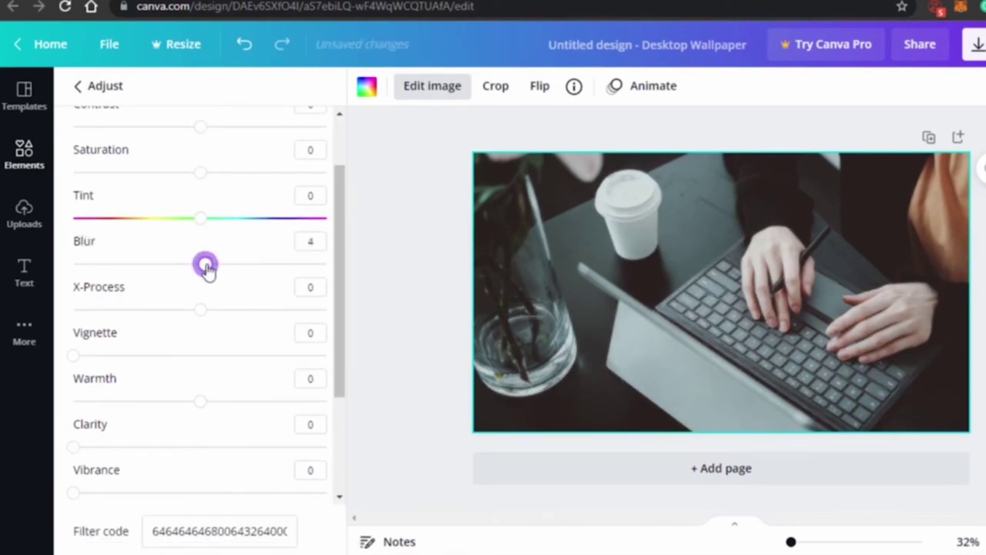
scroll(169, 192, "up", 1)
left_click(104, 84)
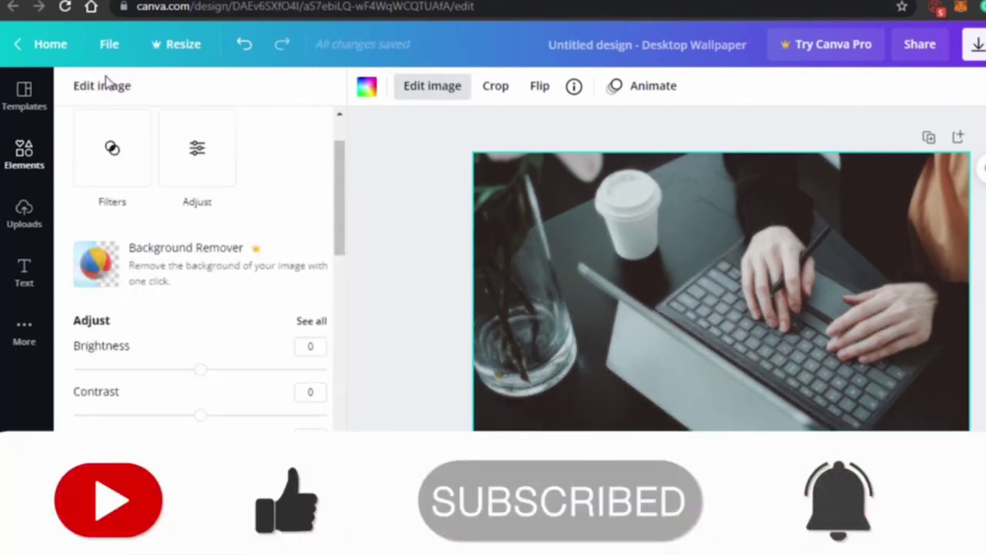
scroll(344, 212, "up", 1)
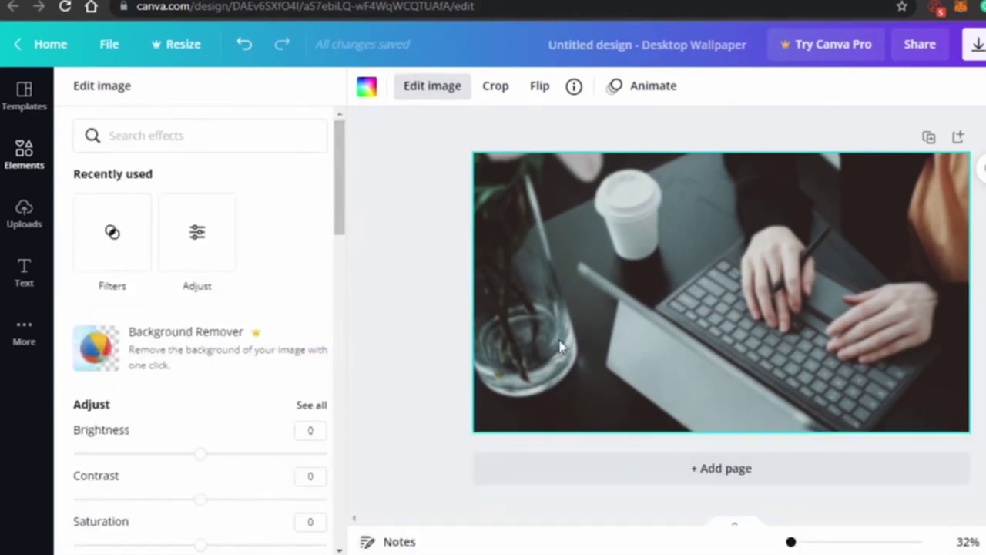
- Add a heading reading "DATA ENTRY", enlarge it to font size 119 and place it near the page's upper edge
left_click(24, 274)
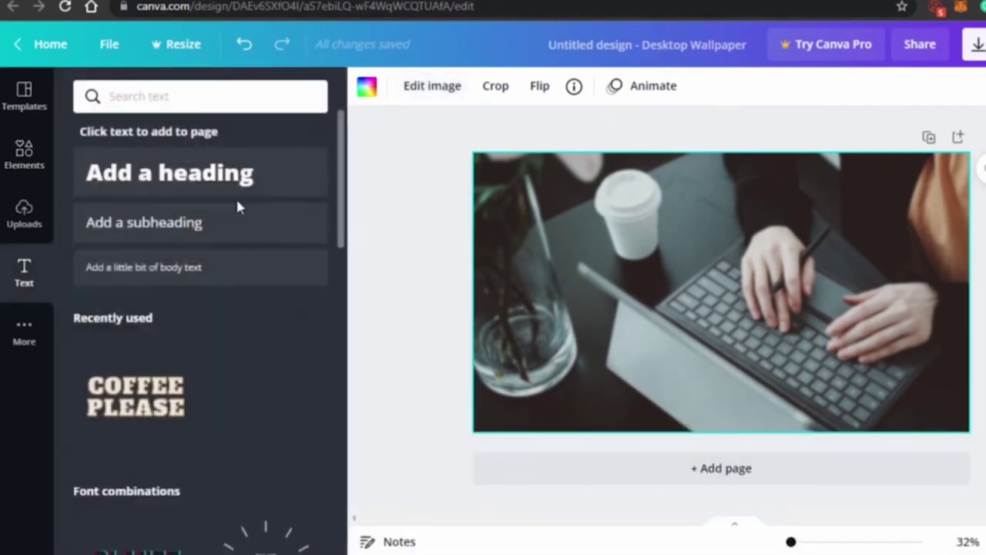
left_click(148, 168)
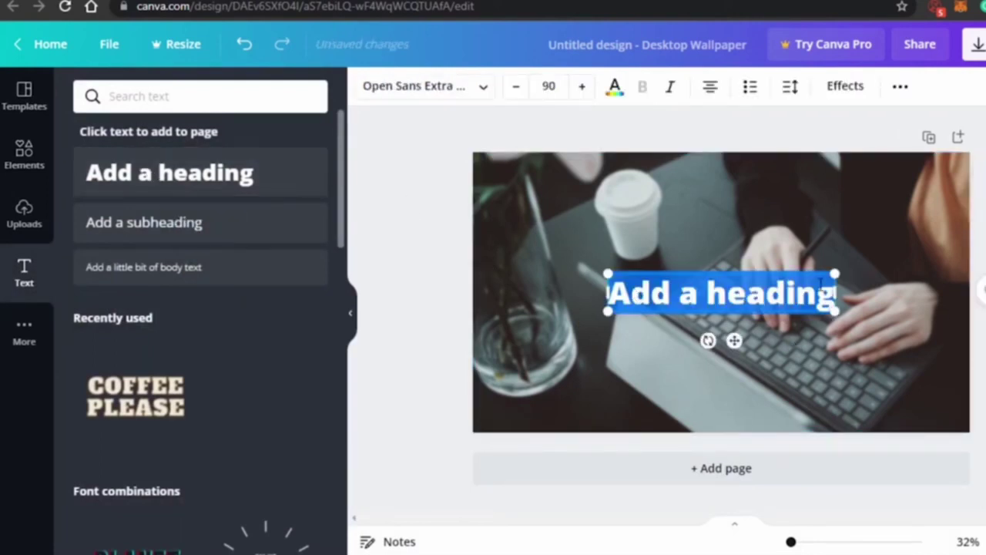
left_click_drag(822, 280, 825, 301)
type("DATA ENTRY")
left_click_drag(608, 274, 476, 231)
left_click_drag(784, 254, 744, 170)
- Add a square from the lines and shapes elements to the page
left_click(23, 154)
scroll(154, 232, "down", 3)
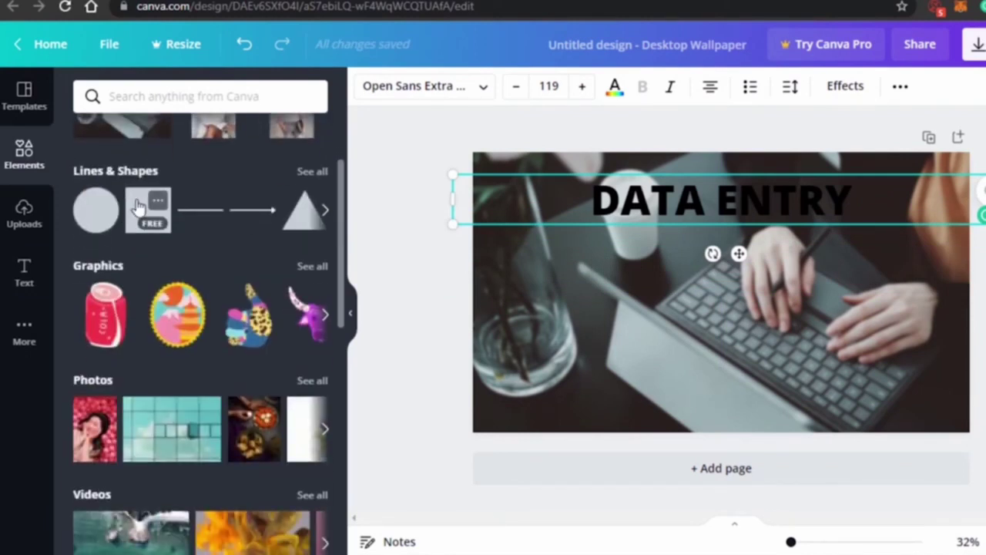
left_click(138, 207)
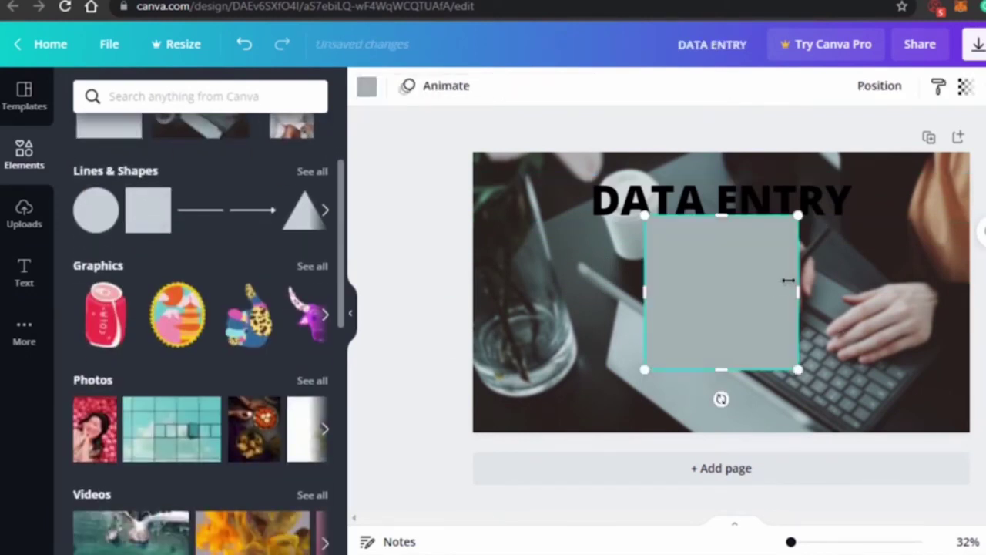
- Stretch the square into a thin band across the full page width behind the DATA ENTRY heading and make it semi-transparent
left_click_drag(801, 291, 894, 292)
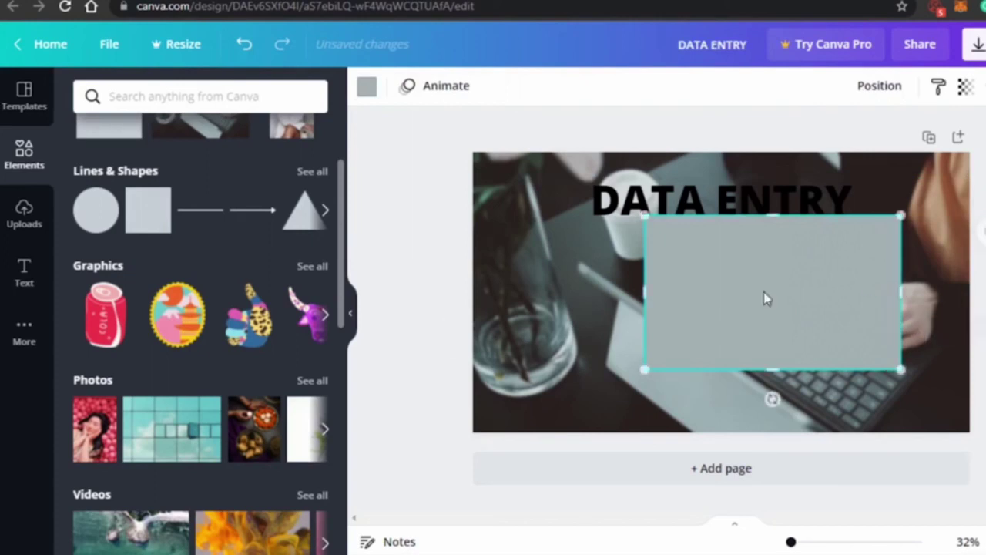
left_click_drag(642, 290, 550, 292)
left_click_drag(689, 300, 684, 249)
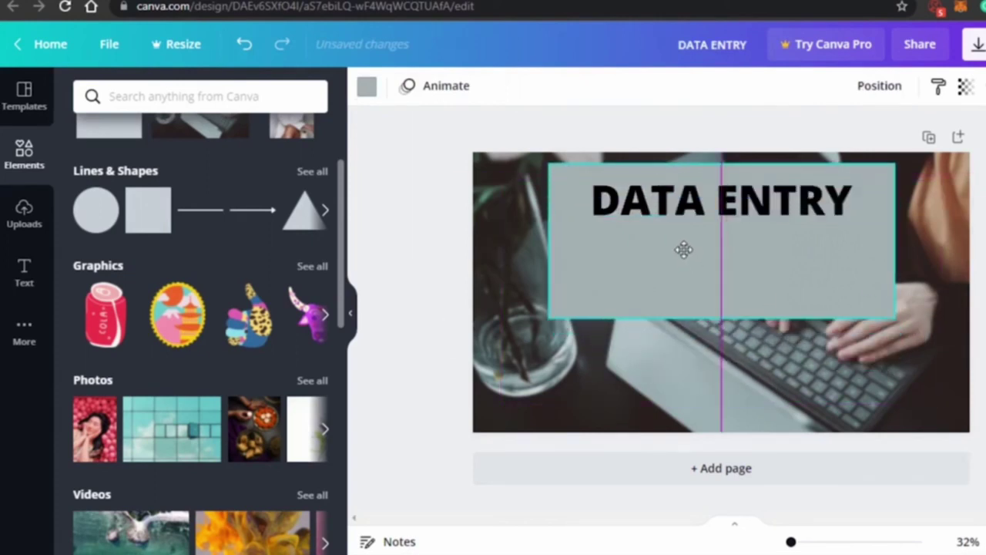
left_click_drag(708, 330, 718, 238)
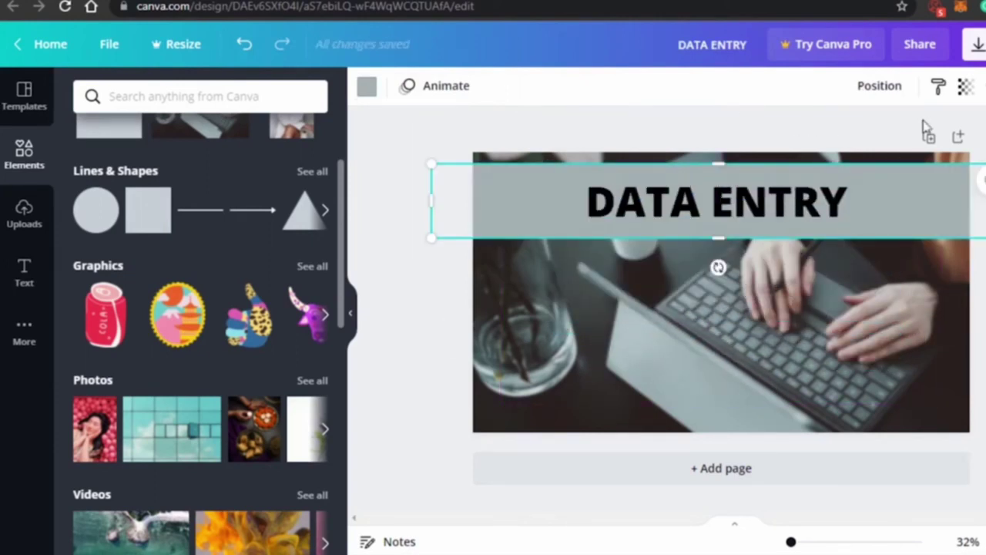
left_click(966, 89)
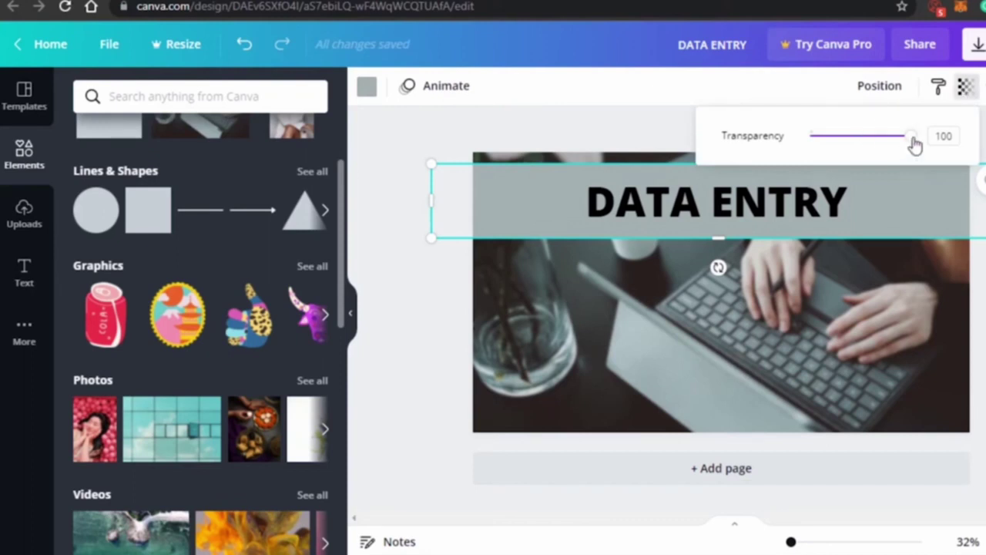
left_click_drag(909, 143, 871, 154)
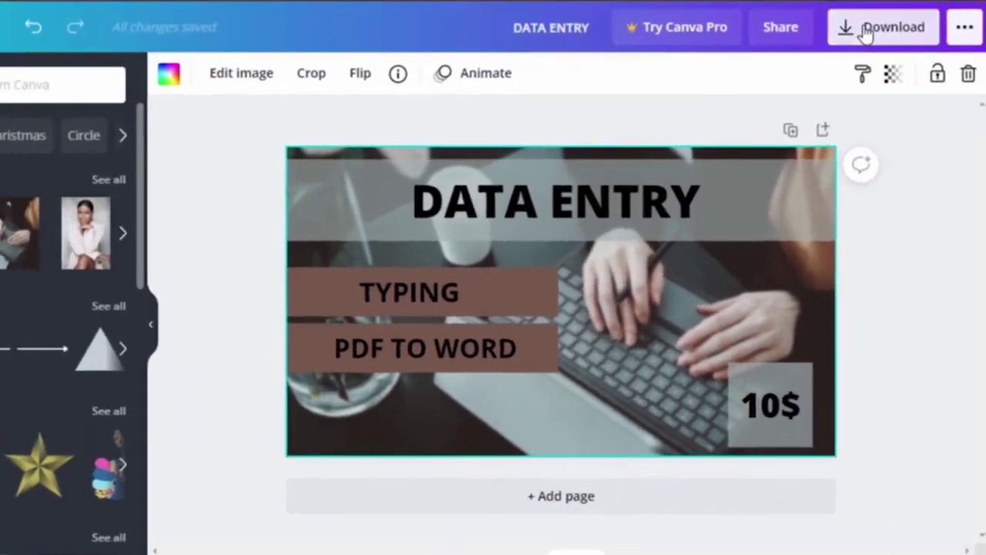
- Download the finished design as a PNG file and dismiss the Canva Pro trial offer
left_click(977, 45)
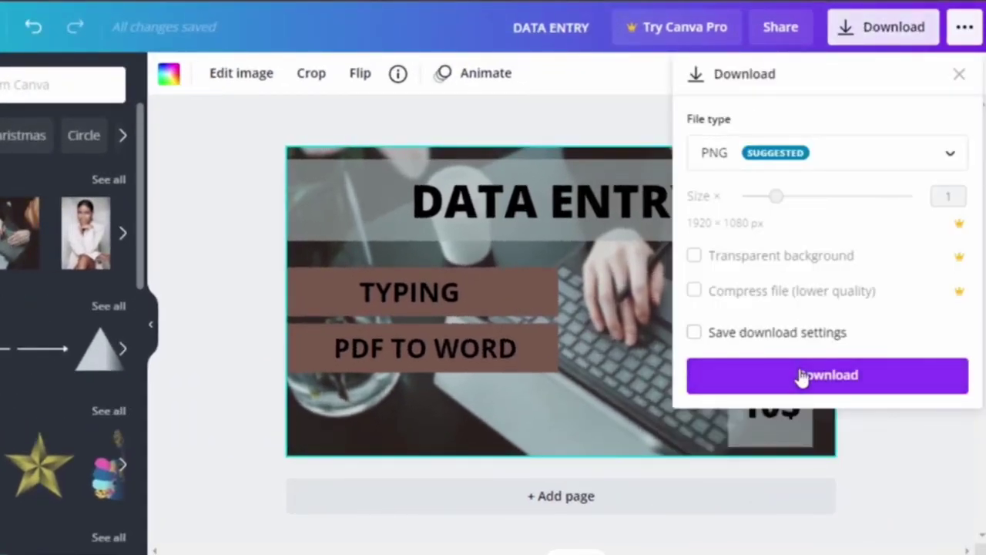
left_click(830, 385)
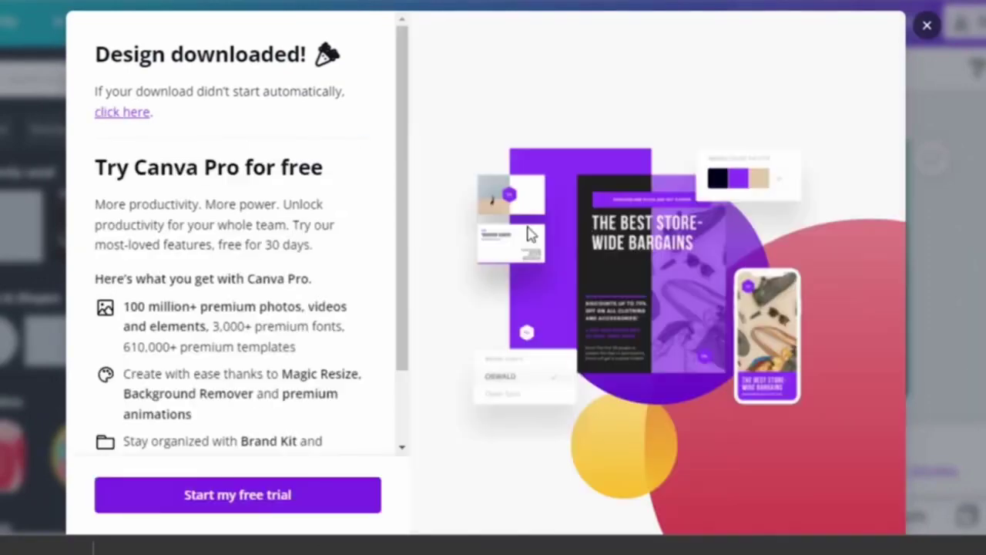
left_click(926, 27)
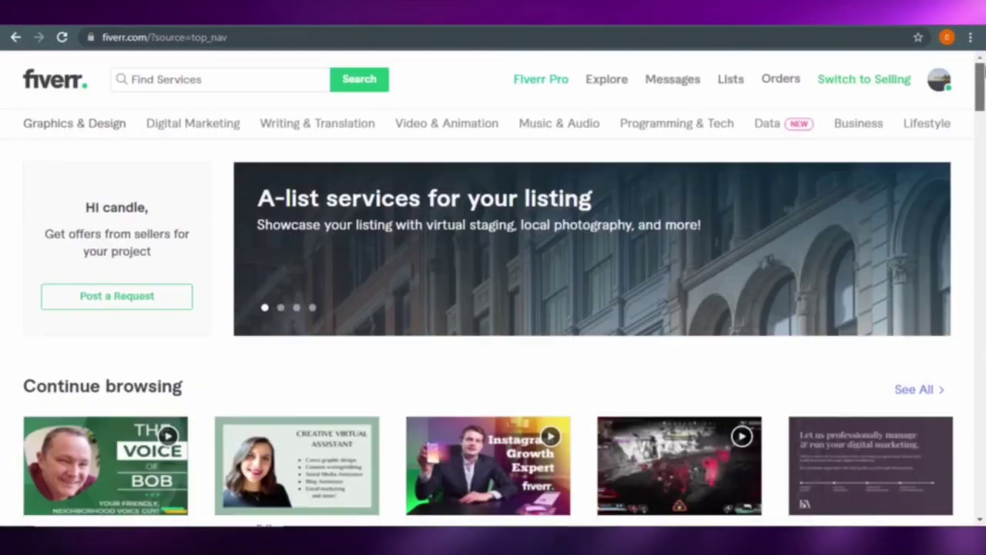
- Switch to the Fiverr home page and browse its recently viewed, popular and recommended gigs
scroll(493, 308, "down", 15)
scroll(981, 158, "up", 3)
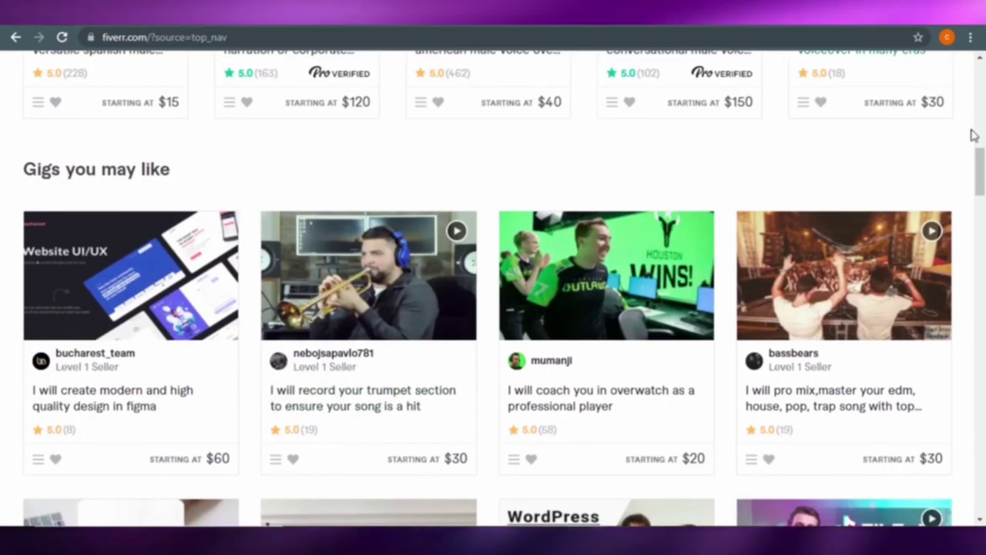
scroll(973, 134, "up", 10)
scroll(973, 135, "down", 2)
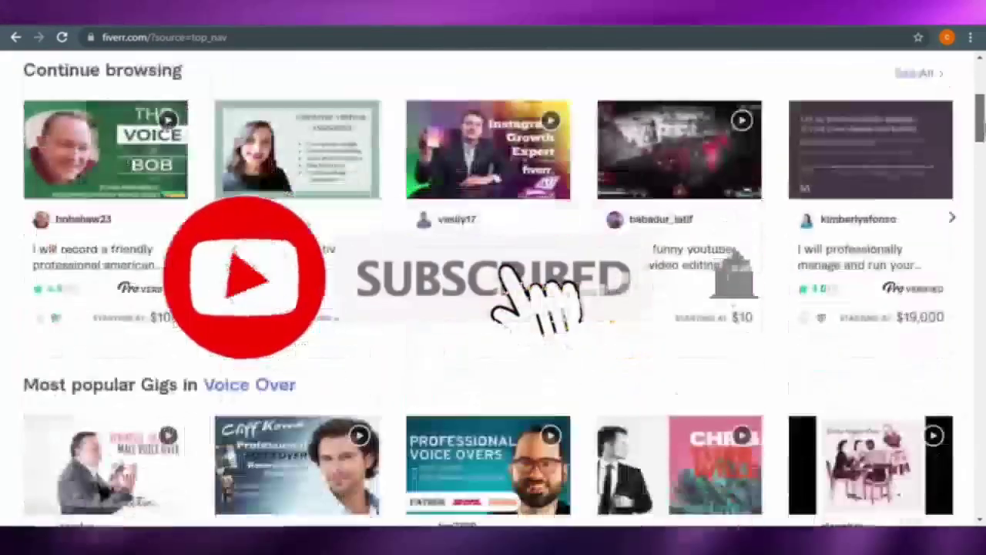
scroll(573, 356, "down", 1)
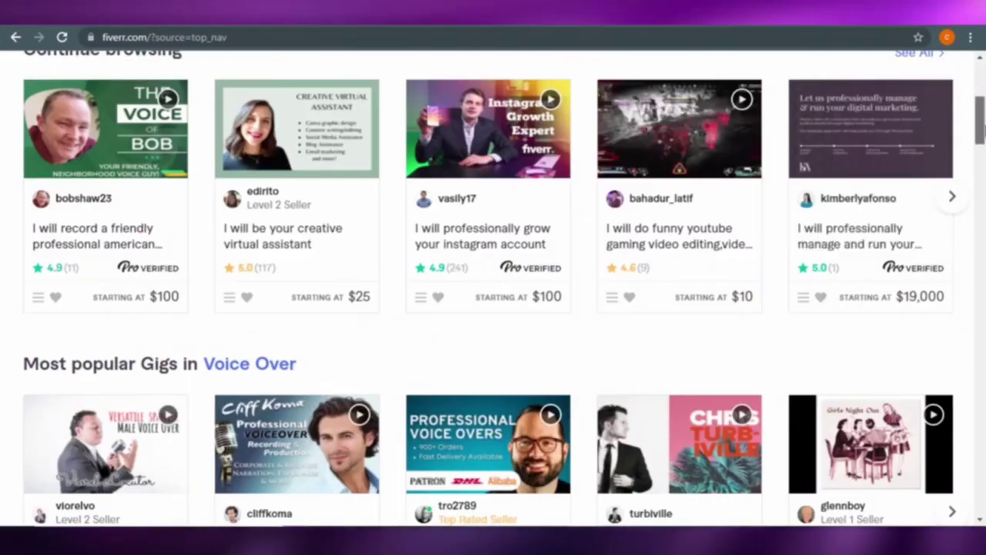
scroll(493, 285, "up", 3)
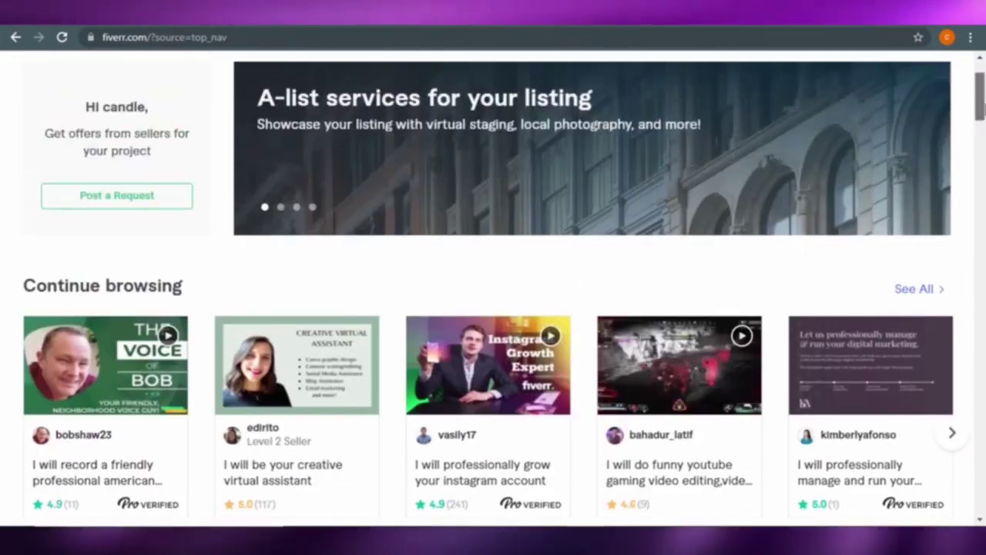